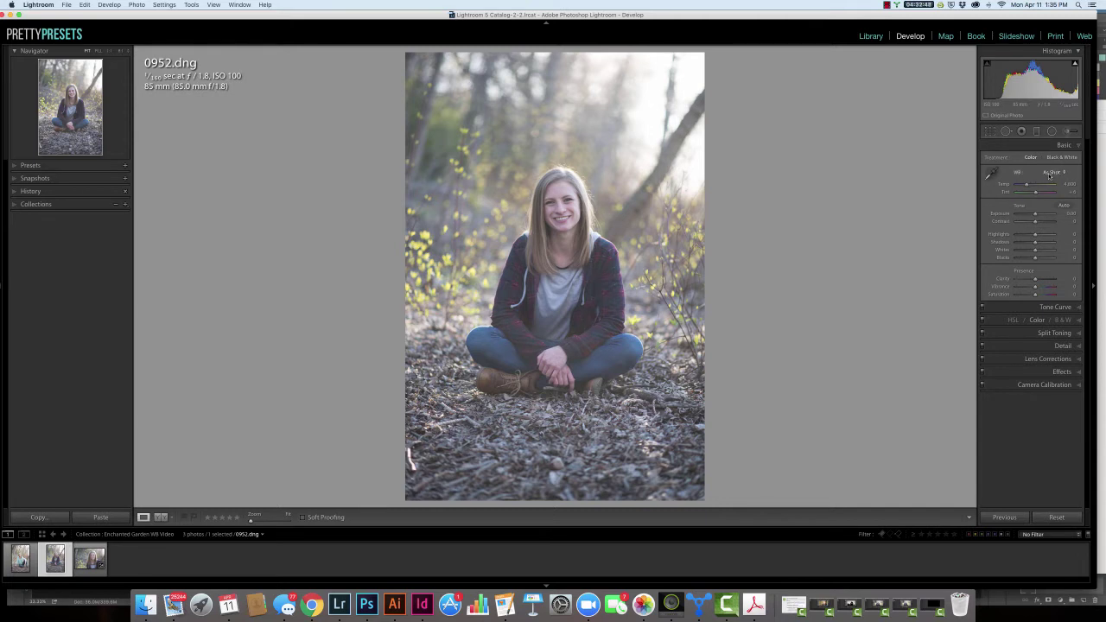
# Try Auto white balance, then keep the As Shot white balance.
pyautogui.click(1051, 176)
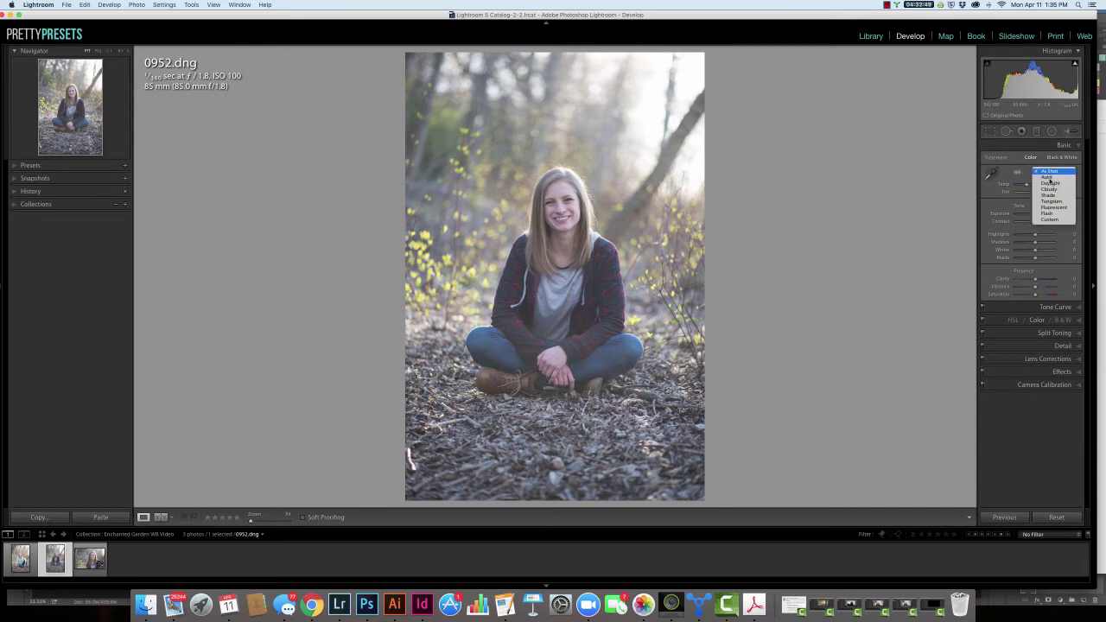
pyautogui.click(1049, 178)
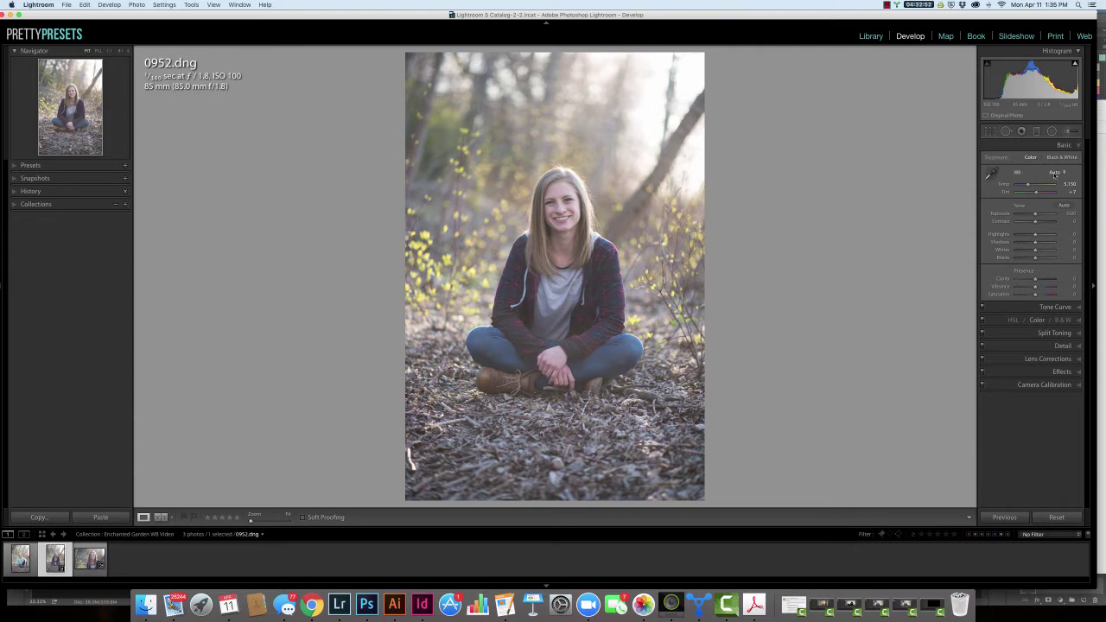
pyautogui.click(1056, 174)
pyautogui.click(1056, 165)
pyautogui.click(1053, 174)
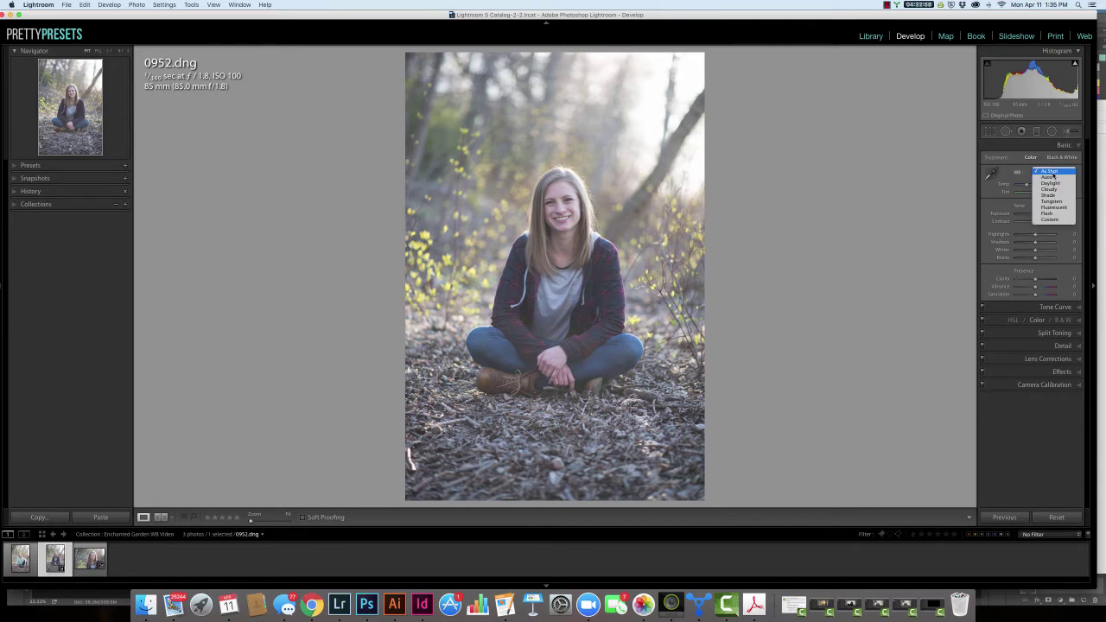
pyautogui.click(1047, 172)
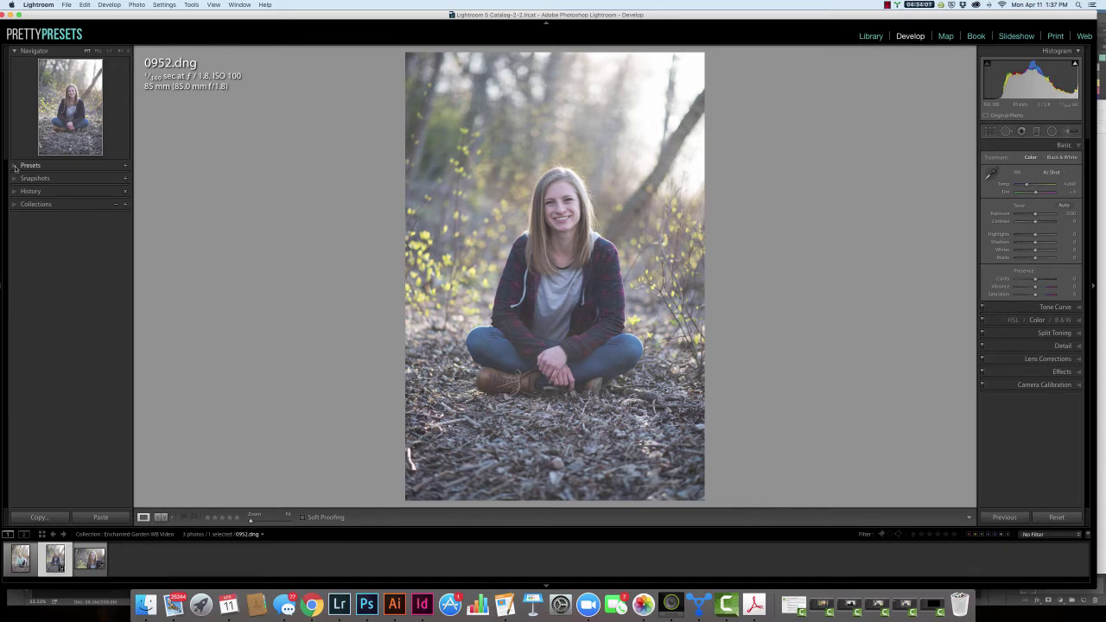
# Select photo 0880.dng and apply the Enchanted Garden Peacock preset.
pyautogui.click(14, 167)
pyautogui.click(37, 558)
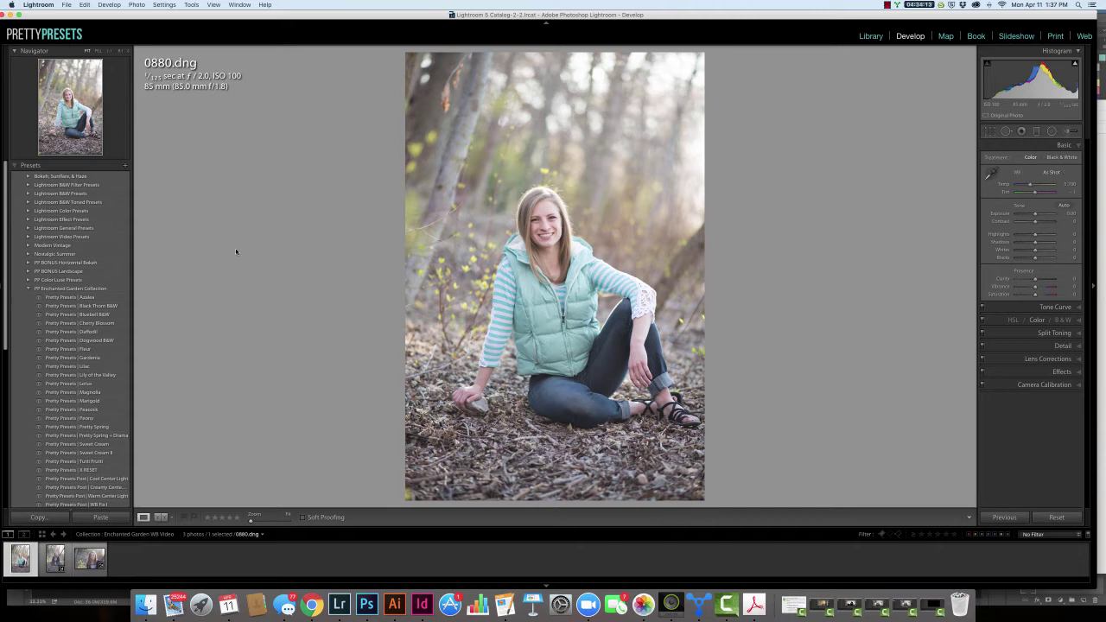
pyautogui.click(105, 411)
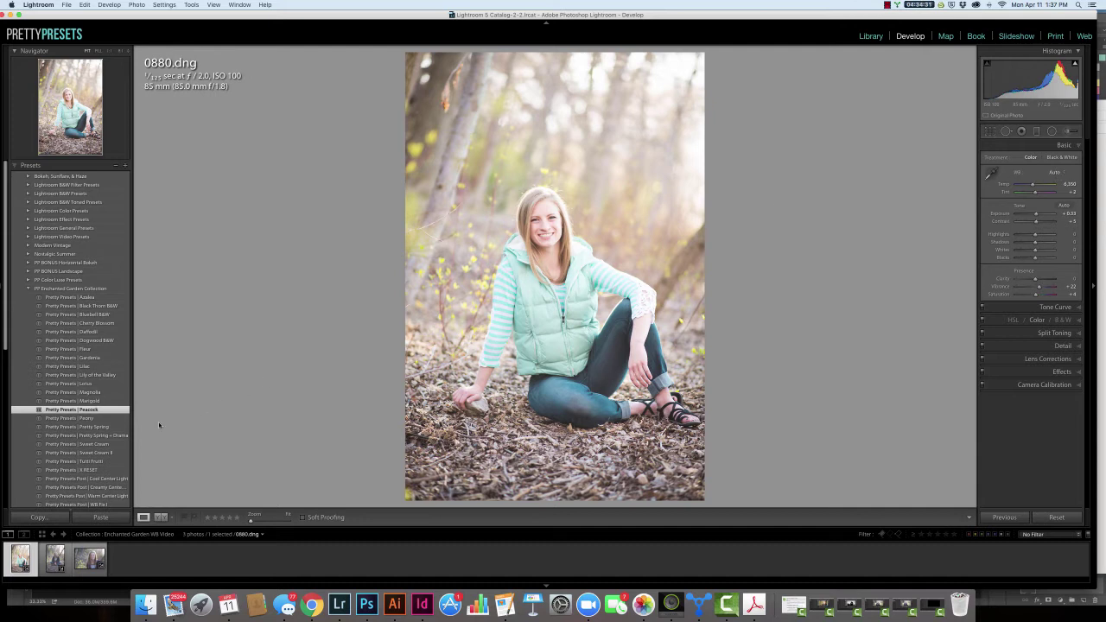
# Settle on WB Fix I over WB Fix II for 0880.dng and compare Before & After.
pyautogui.click(107, 505)
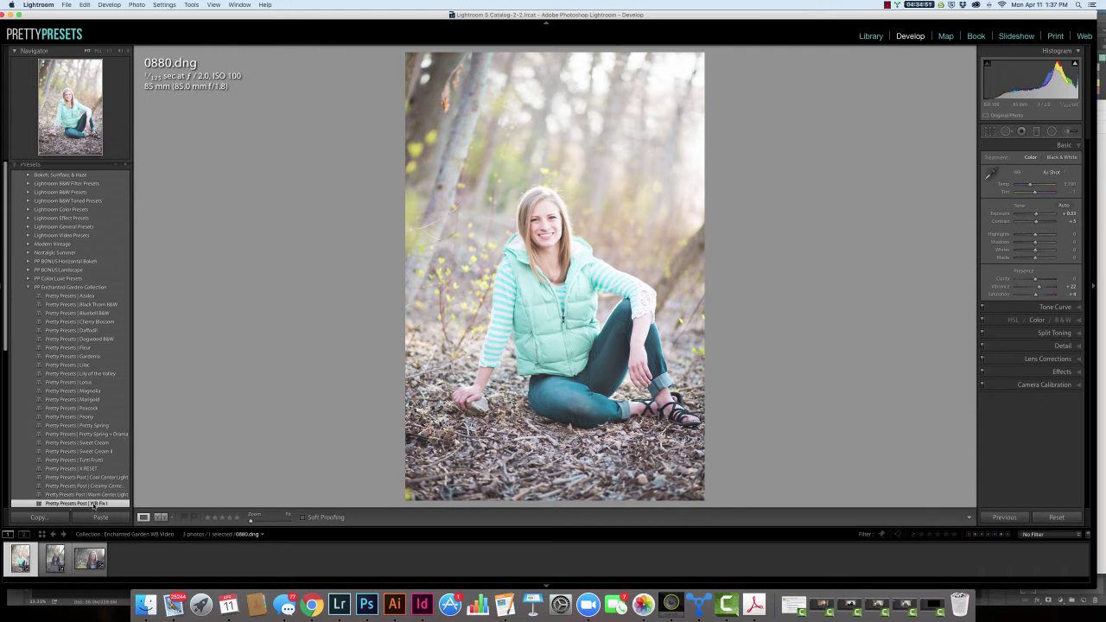
pyautogui.scroll(-1, 93, 502)
pyautogui.scroll(-2, 93, 488)
pyautogui.scroll(-2, 93, 476)
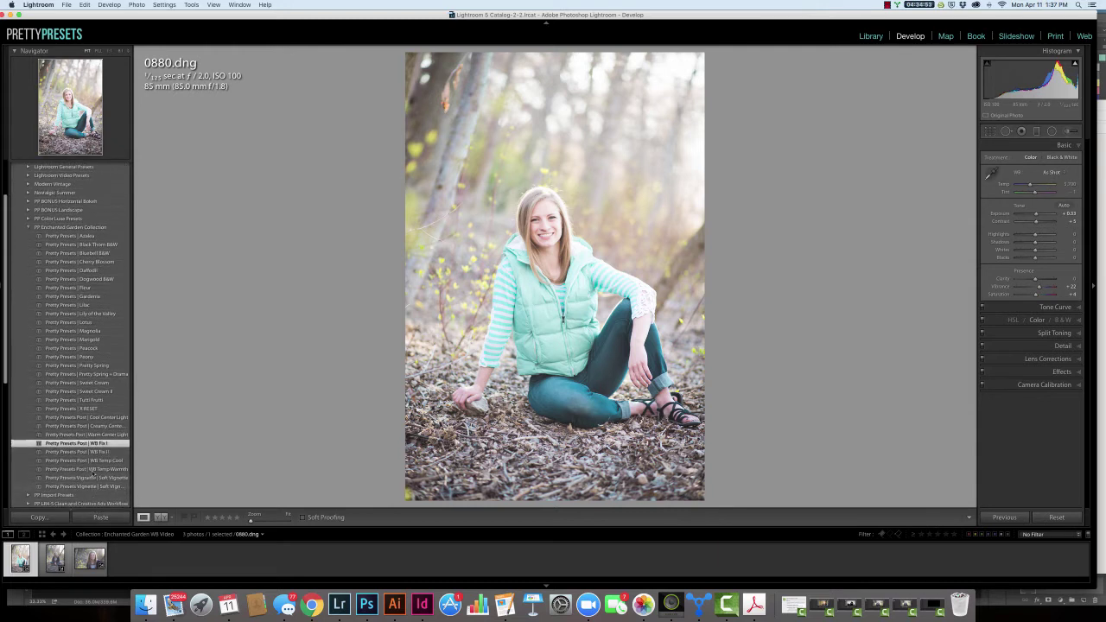
pyautogui.scroll(-1, 93, 475)
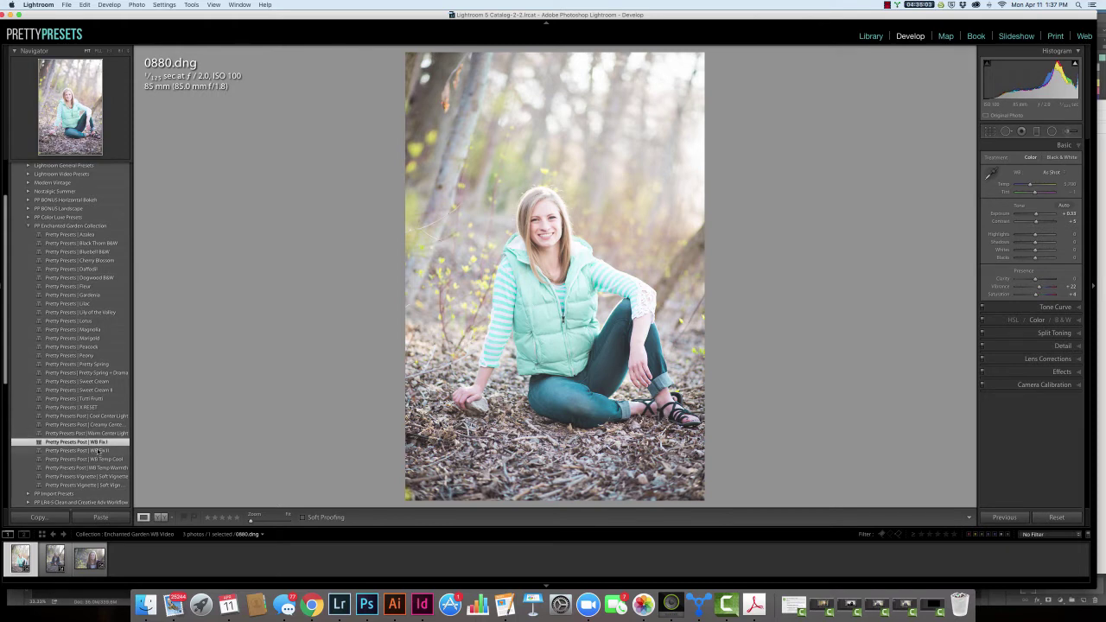
pyautogui.click(99, 451)
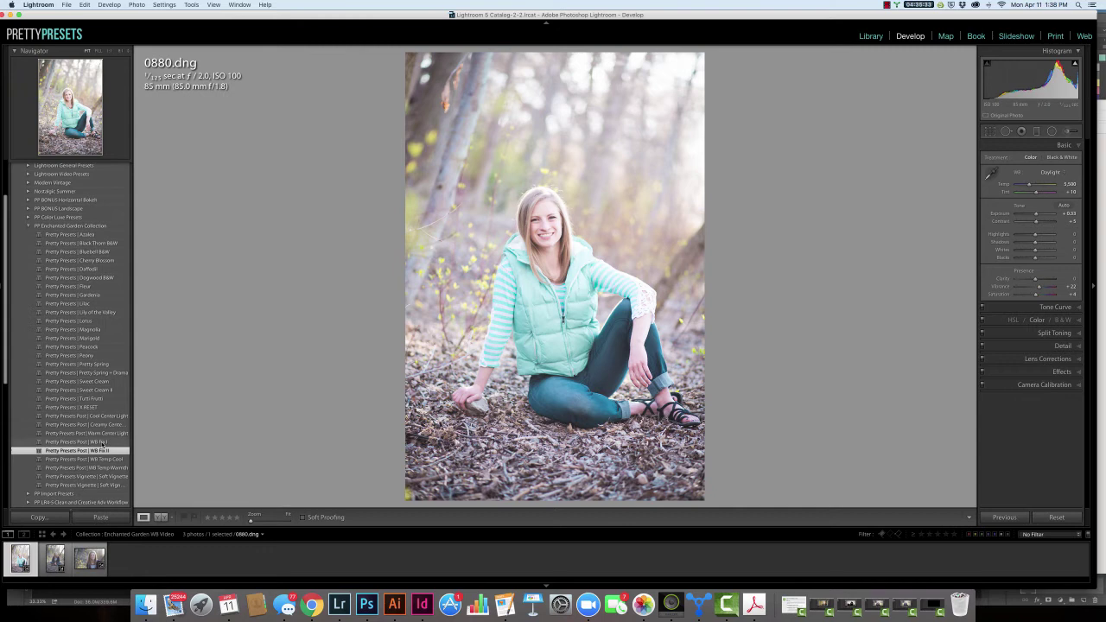
pyautogui.click(104, 443)
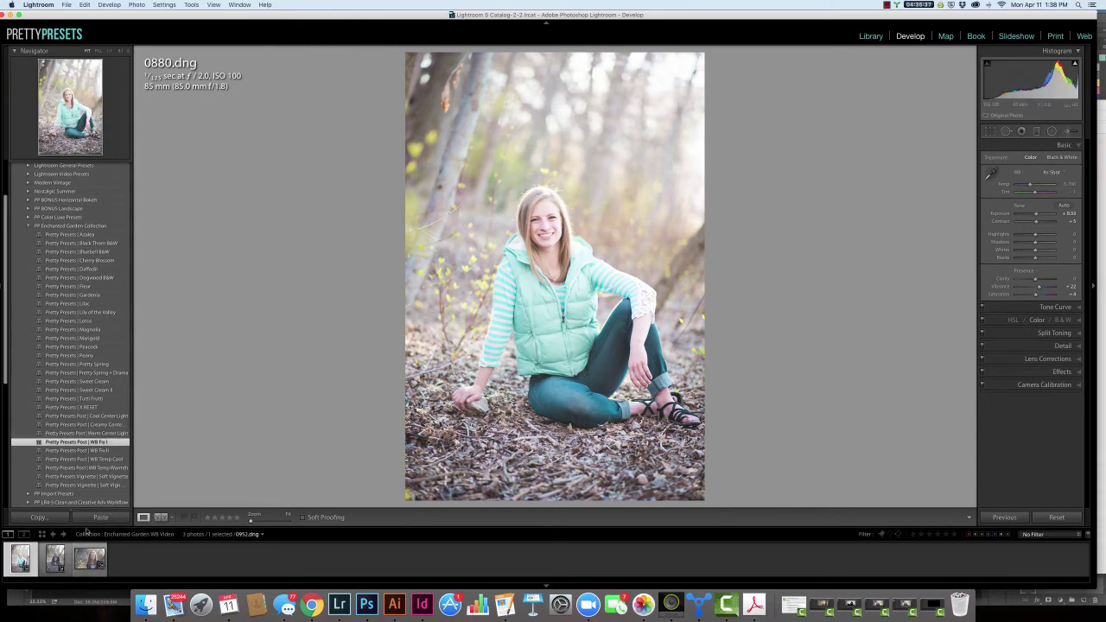
pyautogui.press('y')
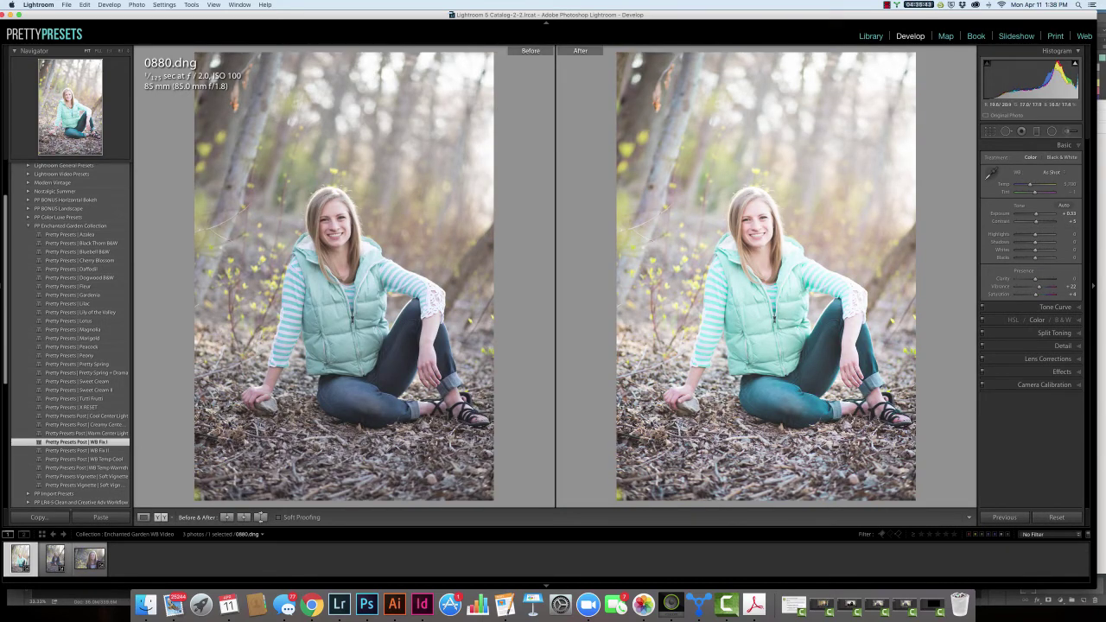
# Return to single view and apply the Daffodil preset to 0952.dng.
pyautogui.press('y')
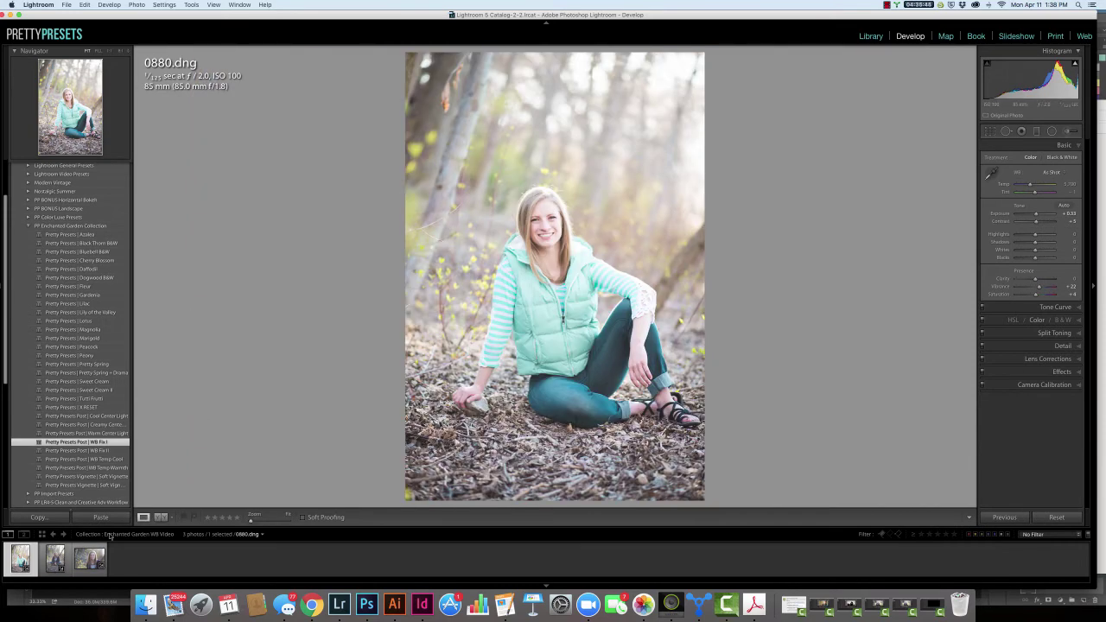
pyautogui.click(68, 560)
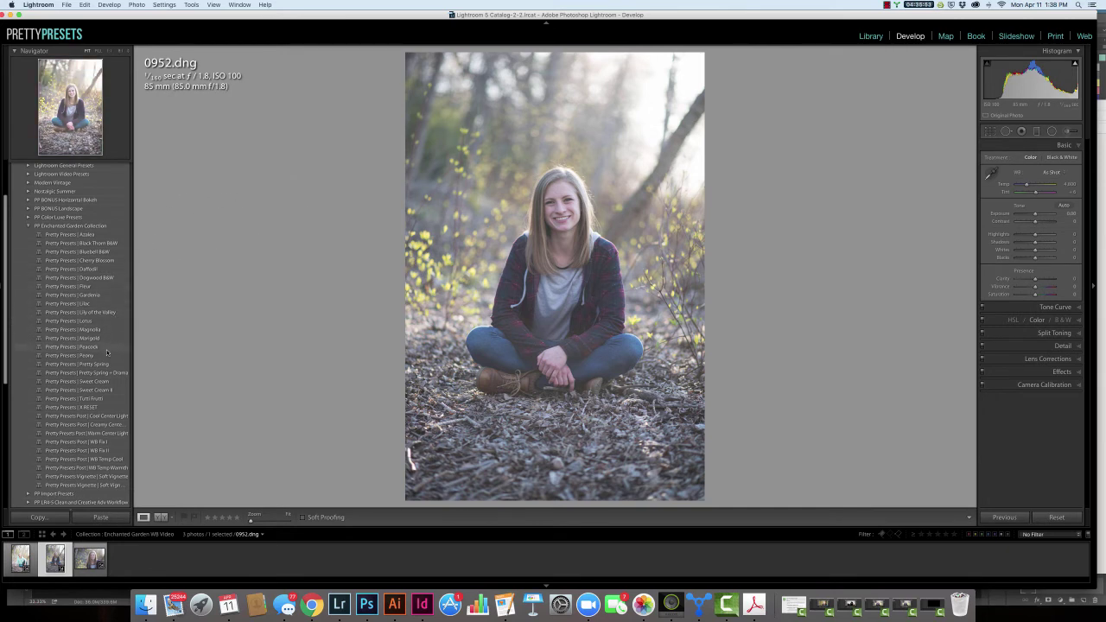
pyautogui.click(101, 270)
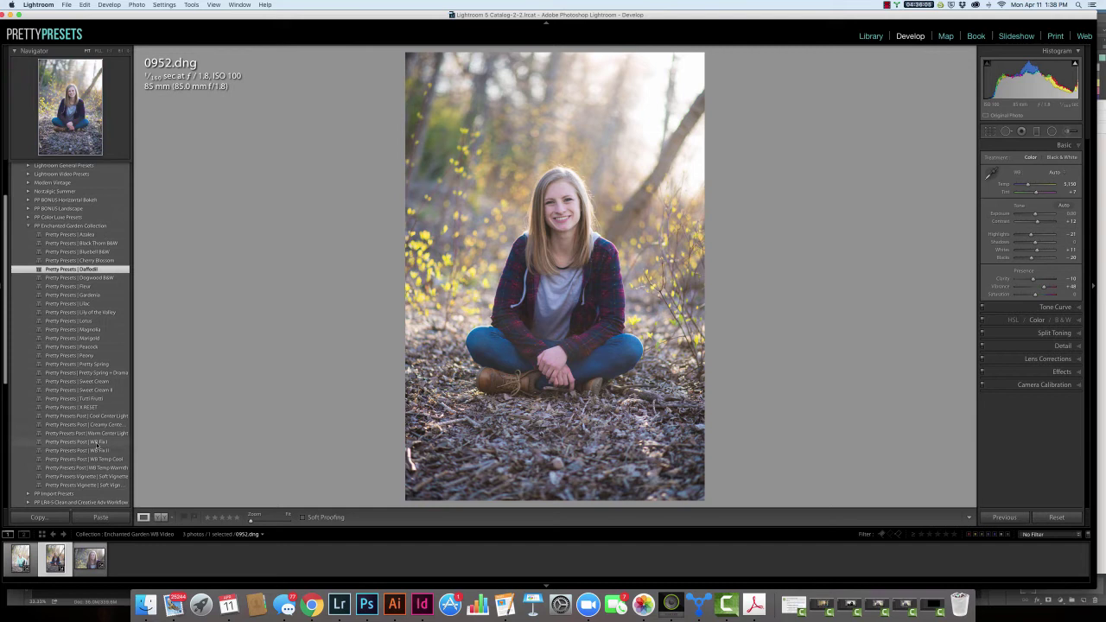
# Give 0952.dng WB Fix II (after trying WB Fix I) and Creamy Center, then open 0972.dng.
pyautogui.click(97, 444)
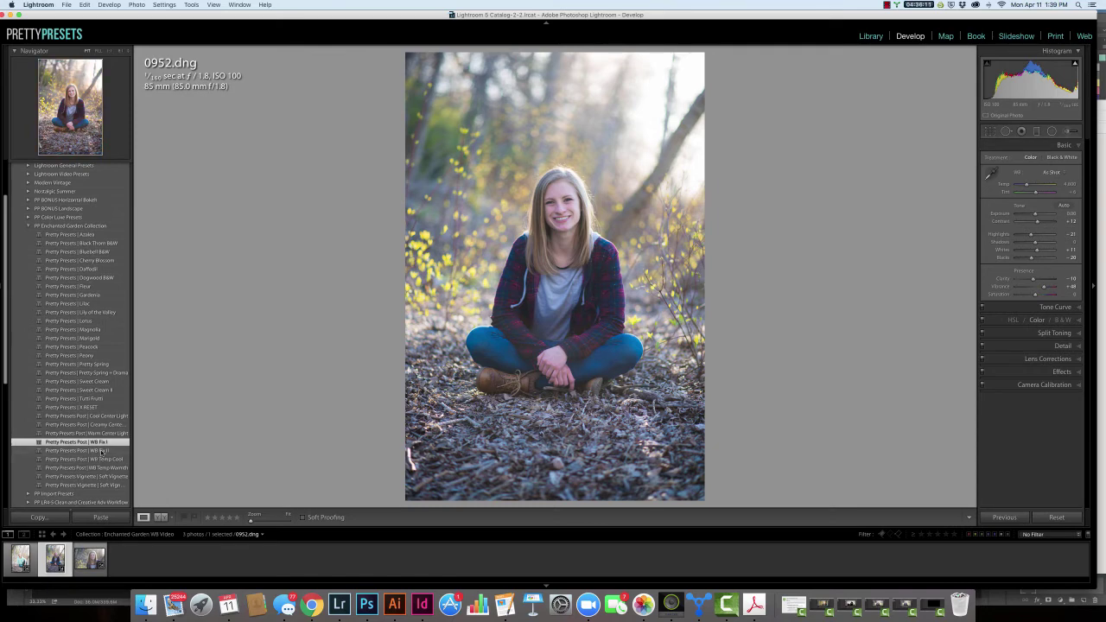
pyautogui.click(103, 450)
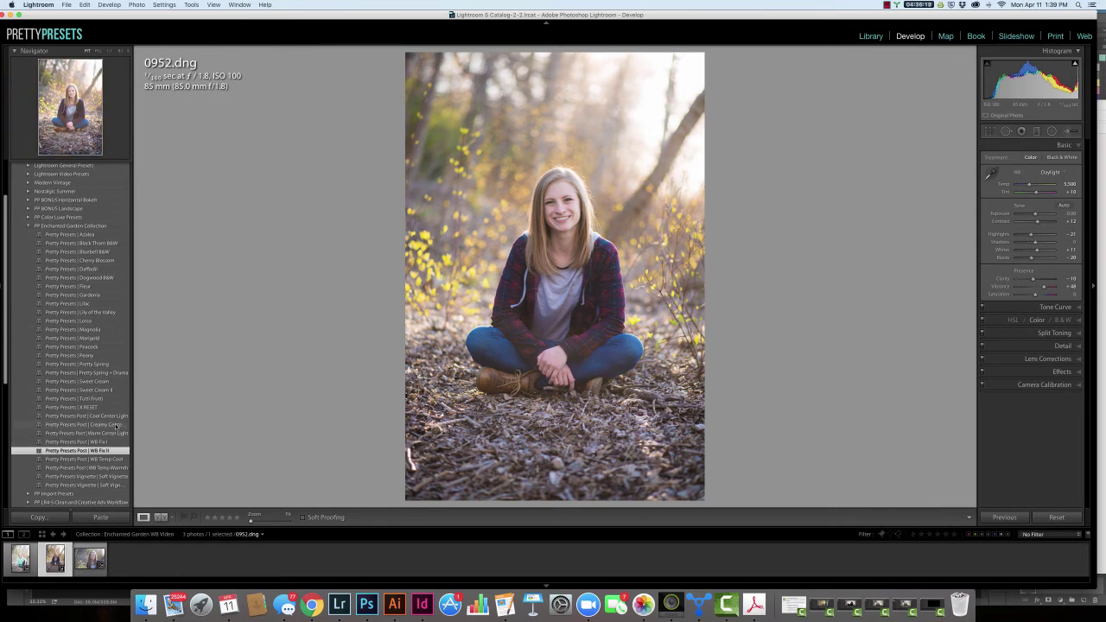
pyautogui.click(116, 426)
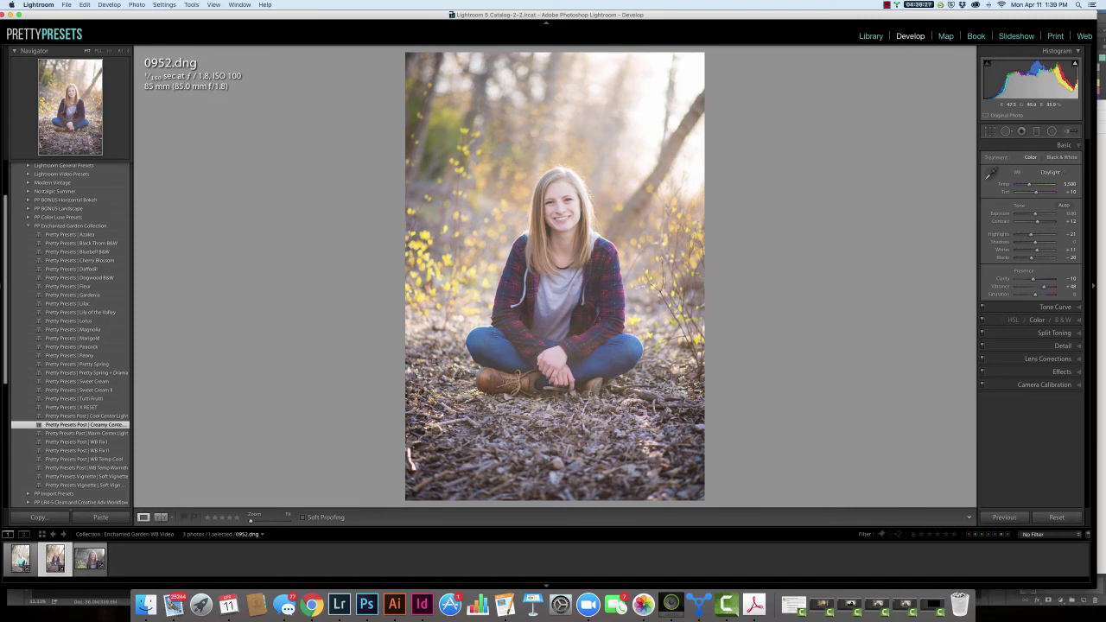
pyautogui.click(102, 567)
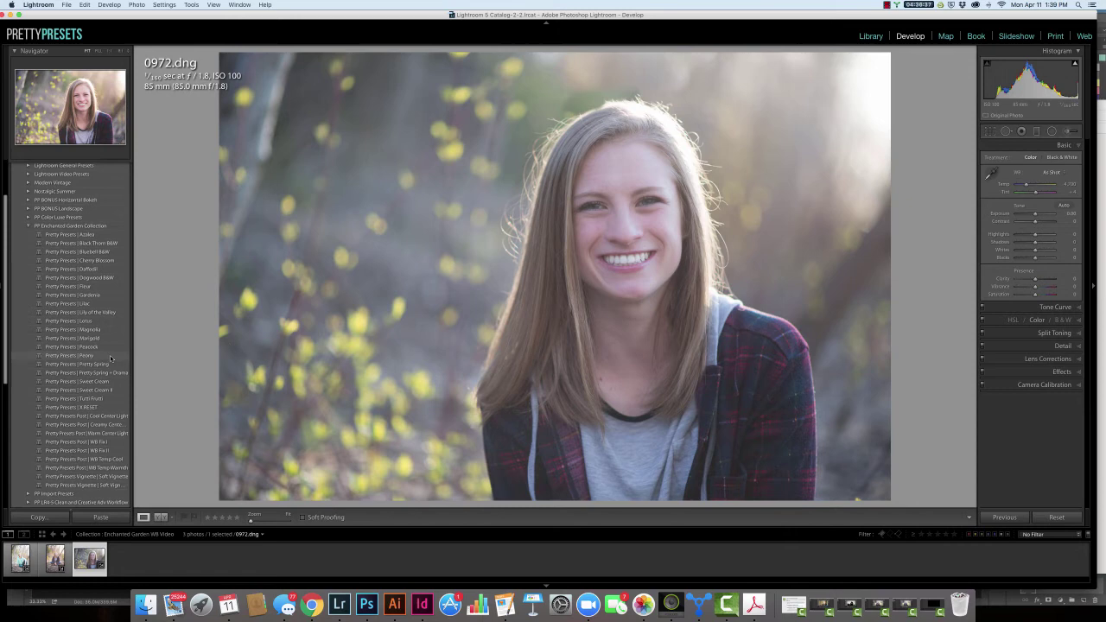
# Apply Peony to 0972.dng, then WB Temp Warm after trying WB Temp Cool.
pyautogui.click(110, 355)
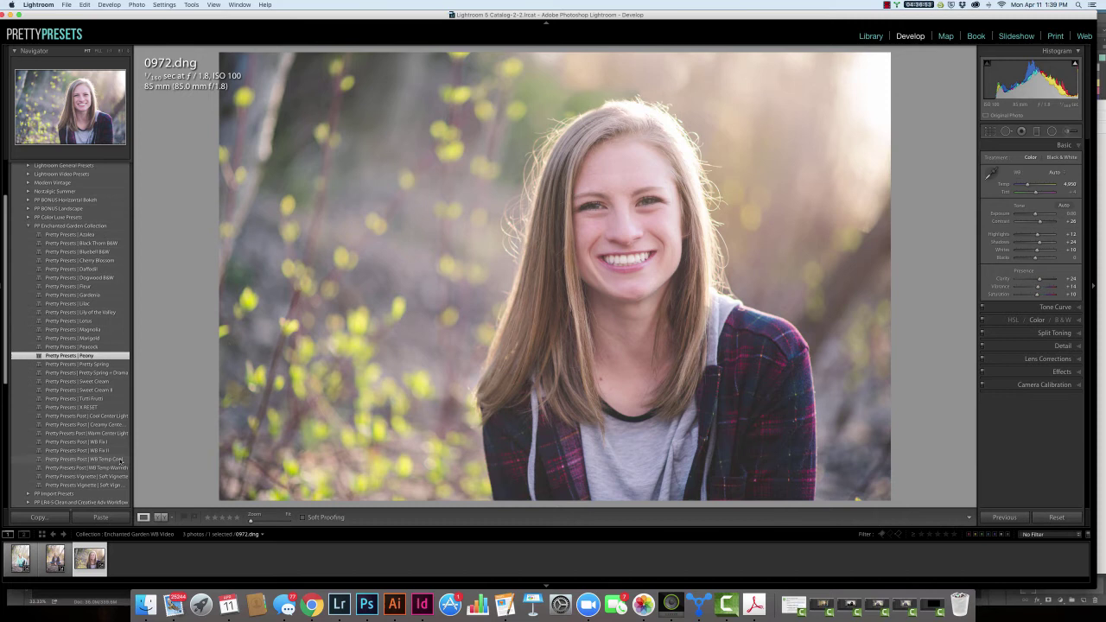
pyautogui.click(121, 459)
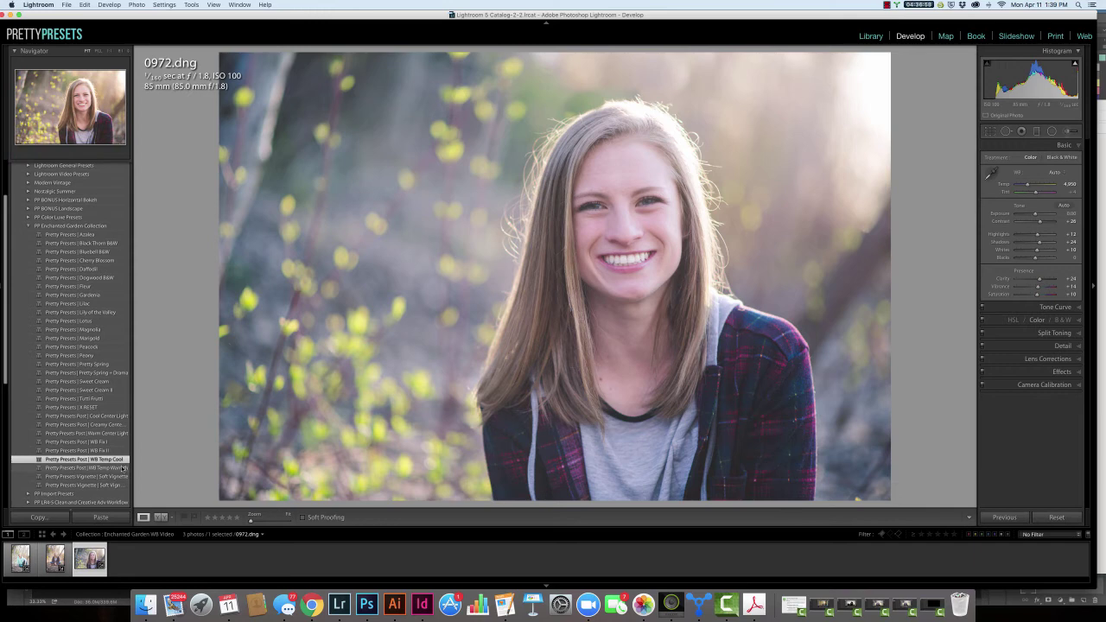
pyautogui.click(122, 468)
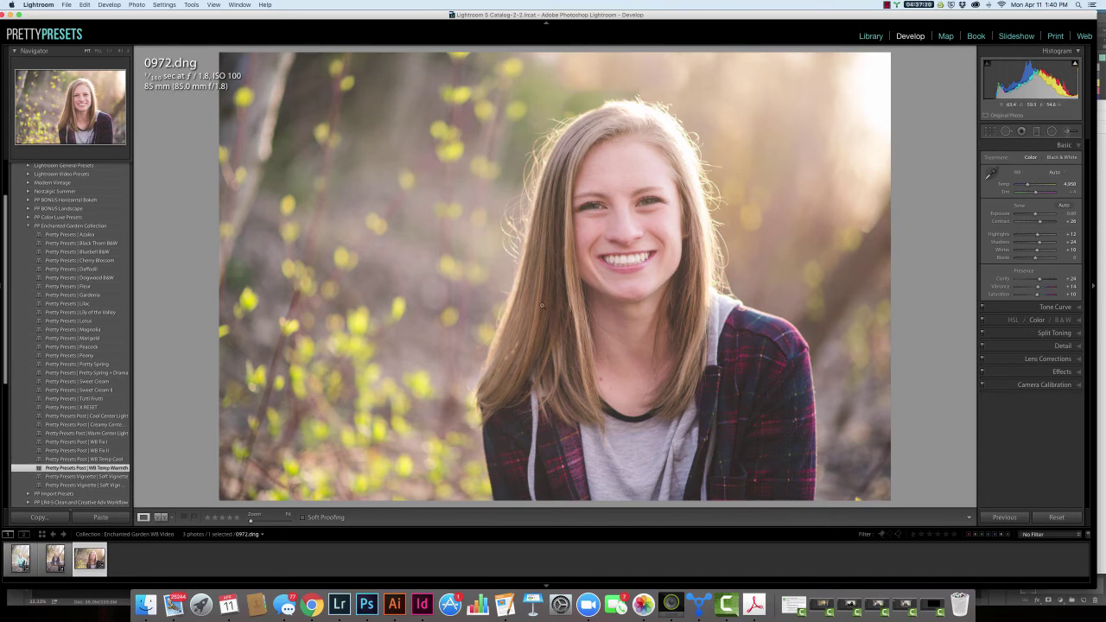
# Paint the Correct OrangeRed adjustment brush effect over the woman's face in 0972.dng.
pyautogui.click(1069, 133)
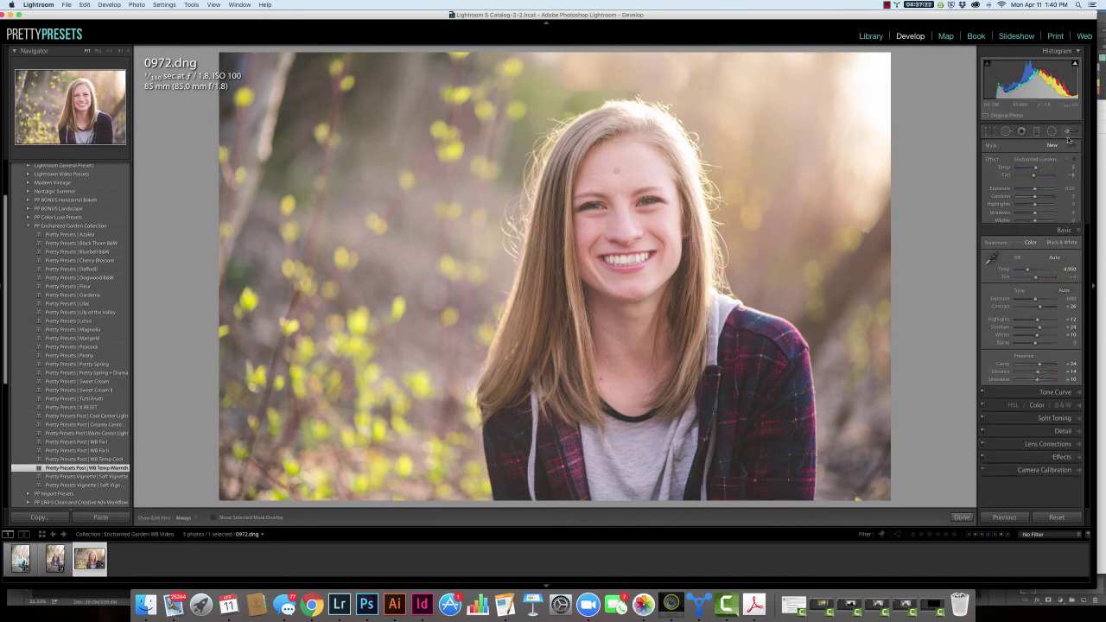
pyautogui.click(1051, 160)
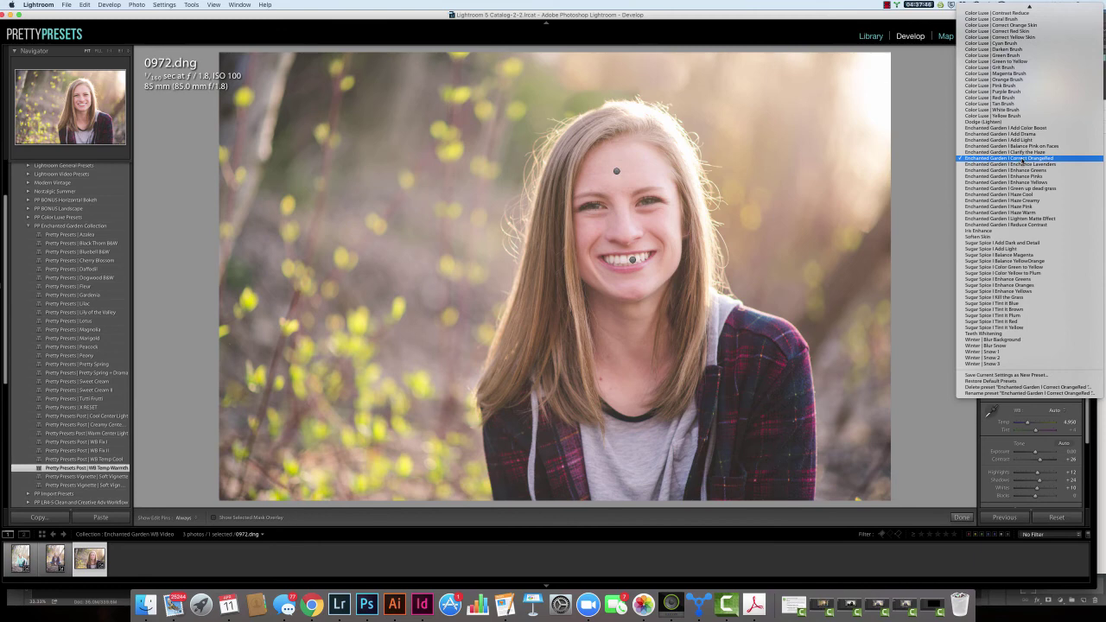
pyautogui.click(1023, 160)
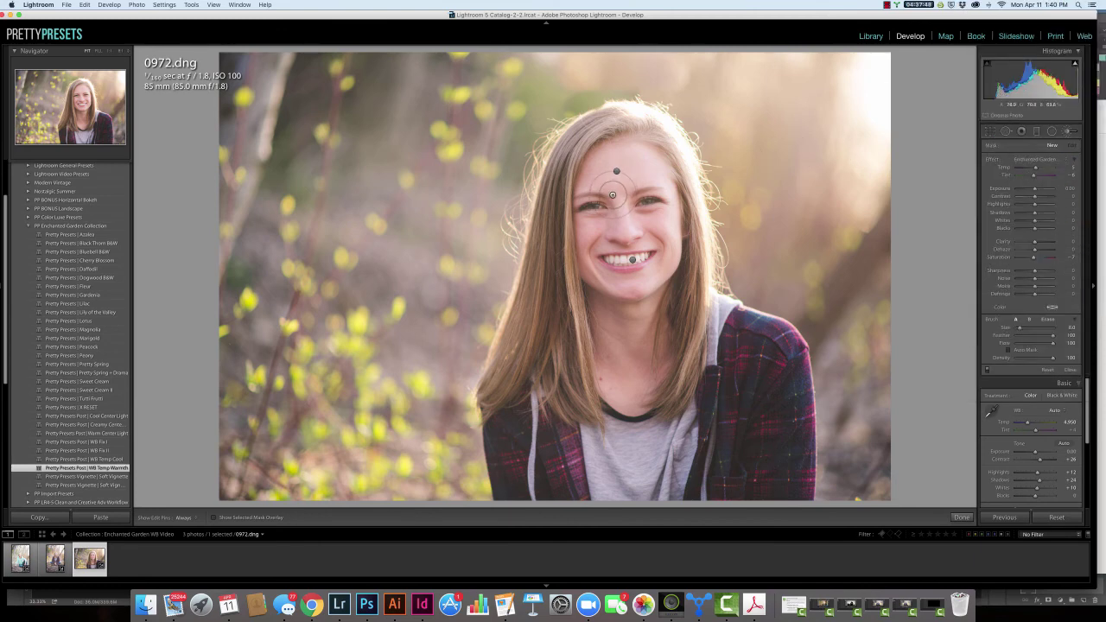
pyautogui.scroll(3, 637, 178)
pyautogui.press('h')
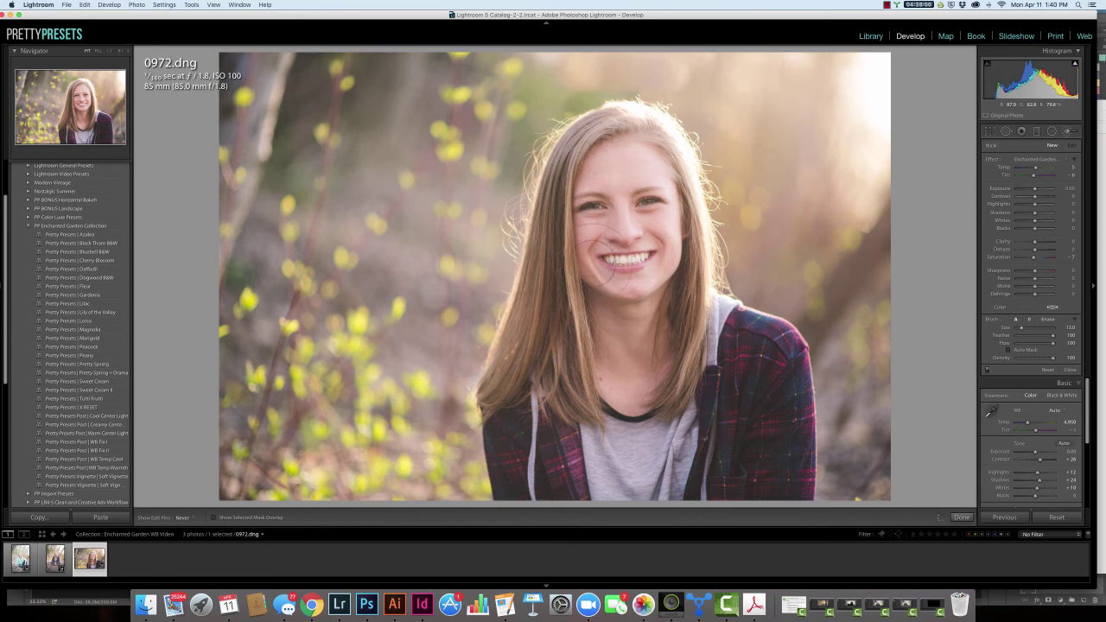
pyautogui.press('h')
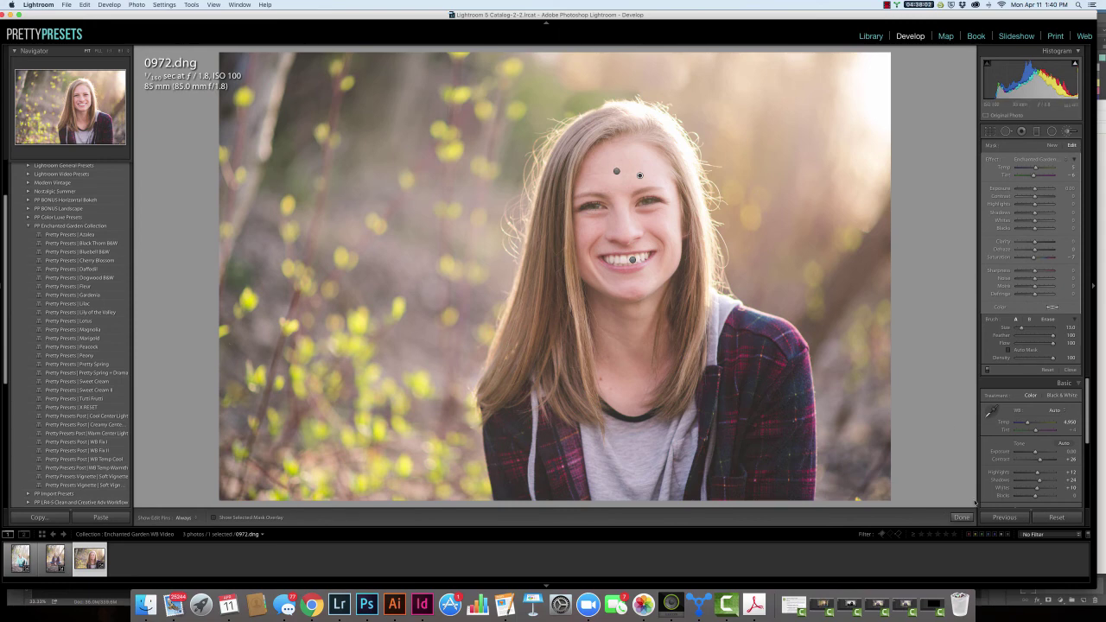
pyautogui.click(962, 517)
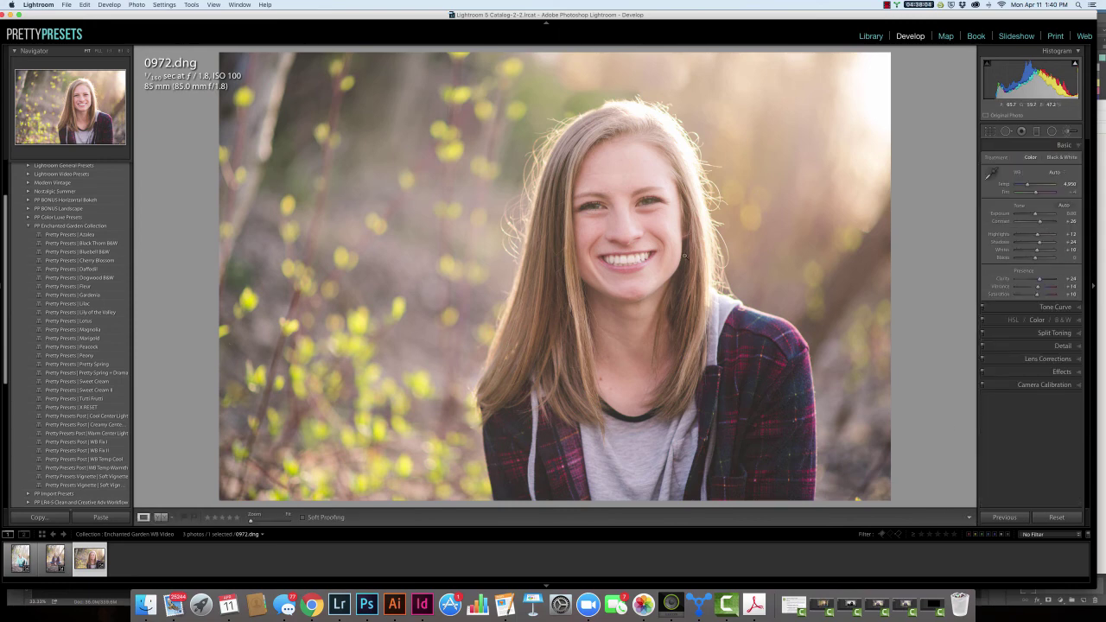